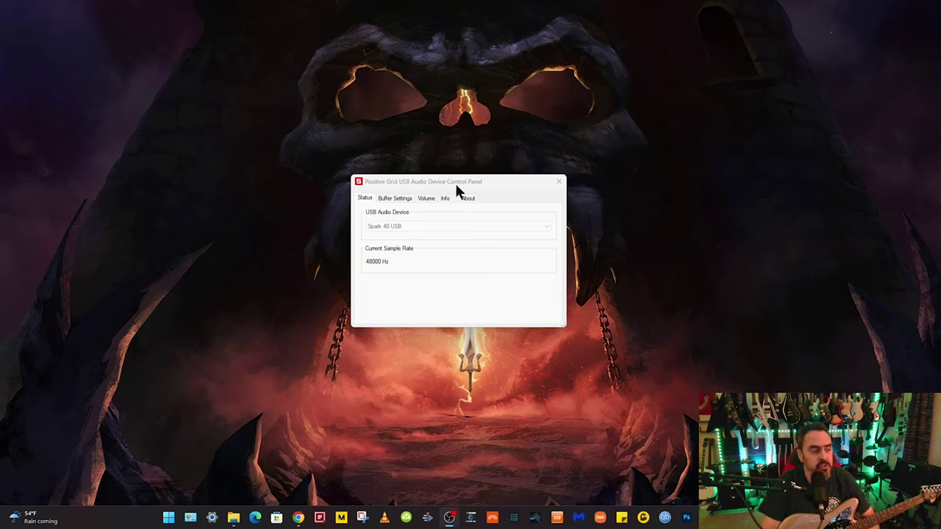
- Check the Spark 40 USB's 256-sample ASIO buffer on the Buffer Settings tab
left_click(392, 200)
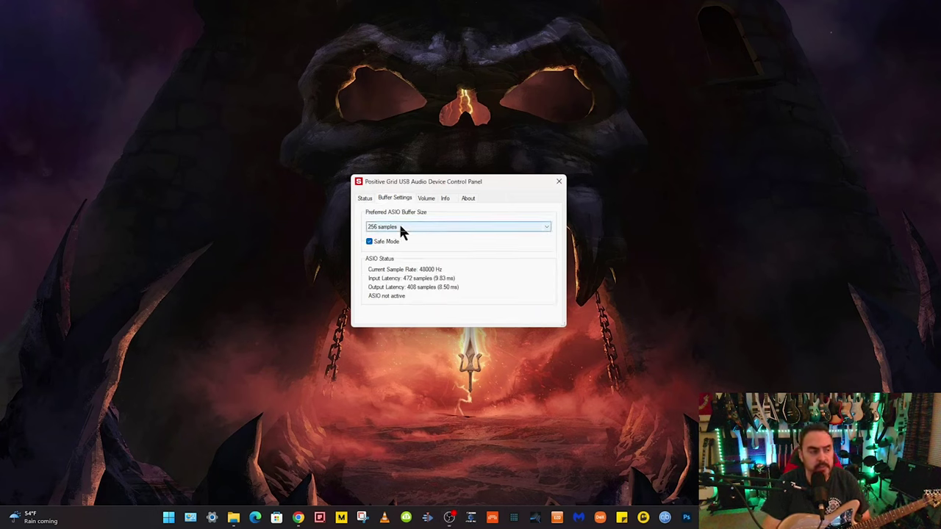
- Close the Positive Grid control panel and decline reconnecting the missing external MIDI devices
left_click(559, 182)
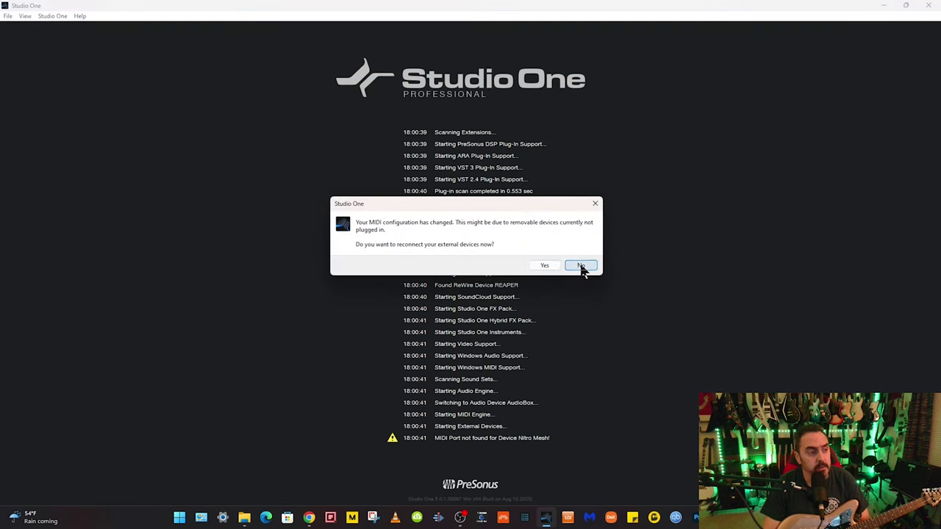
left_click(580, 265)
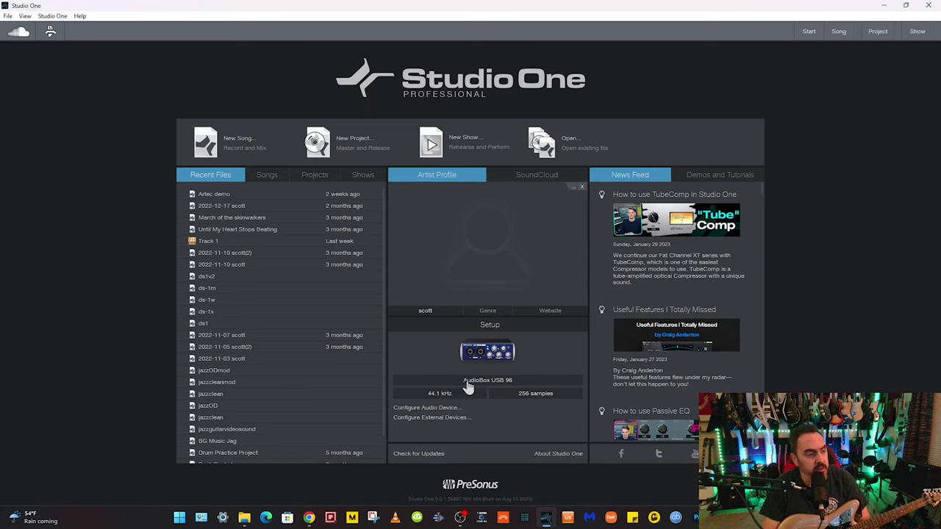
- Select Positive Grid USB Audio Device as Studio One's audio device, at 48.0 kHz with 256 samples
left_click(467, 384)
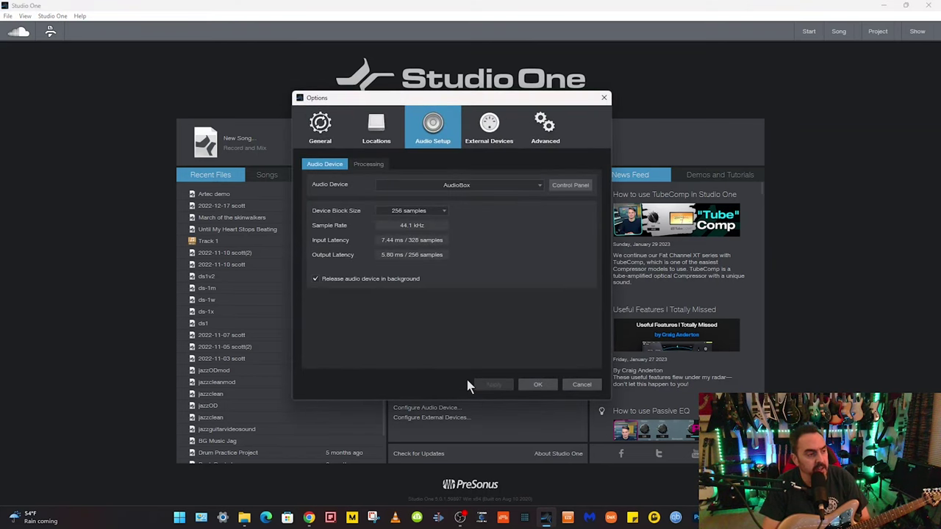
left_click(483, 184)
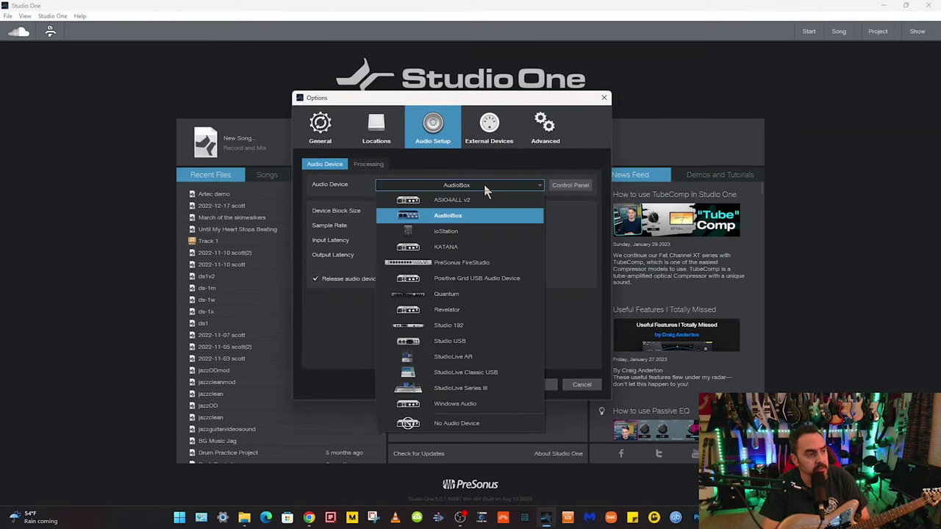
left_click(466, 281)
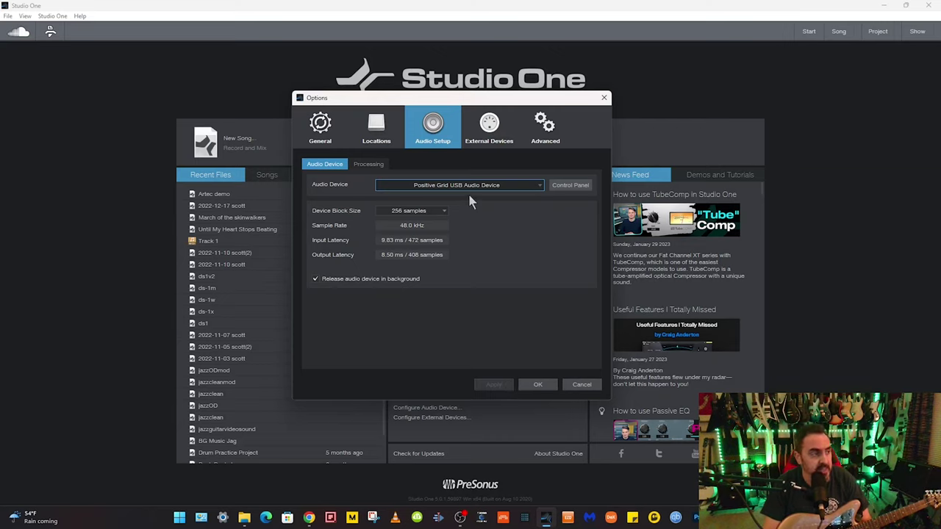
- Apply the new device, create the empty song 2023-01-29 scott(2), and dismiss the 44.1 kHz mismatch warning
left_click(525, 387)
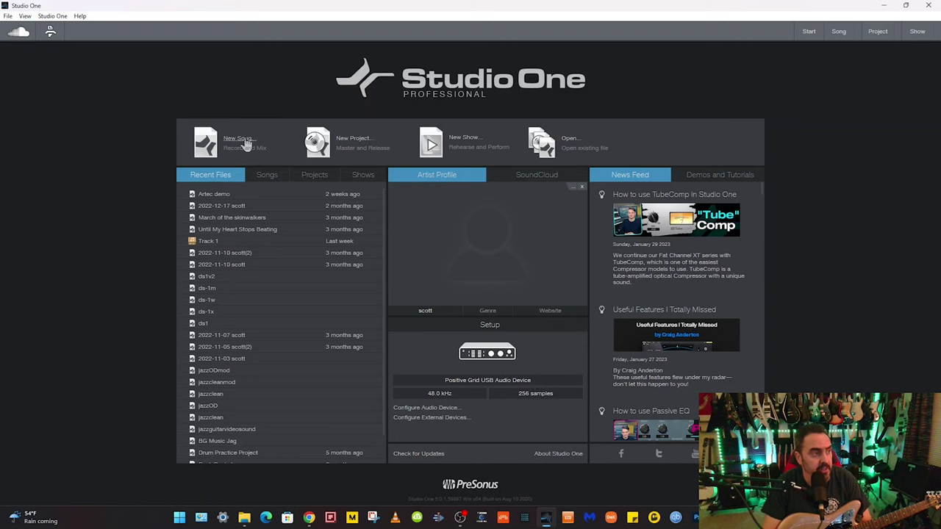
left_click(246, 144)
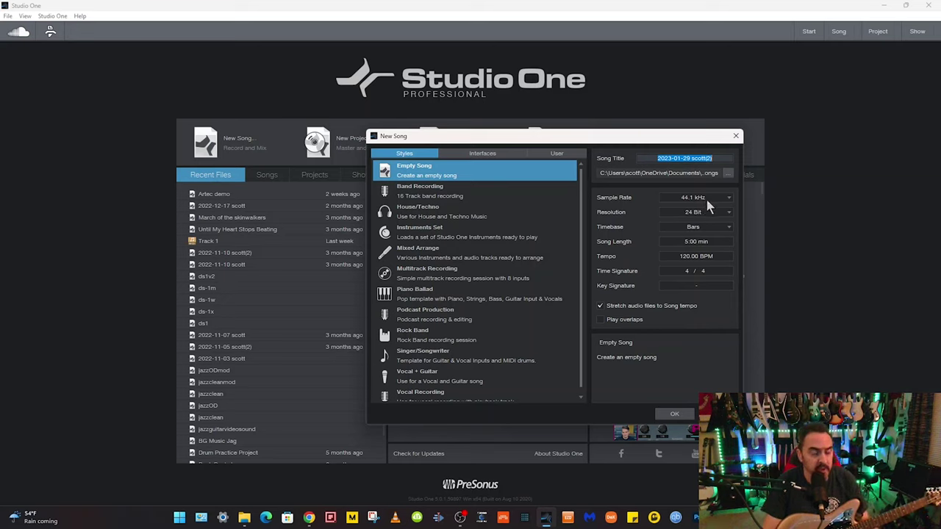
left_click(674, 415)
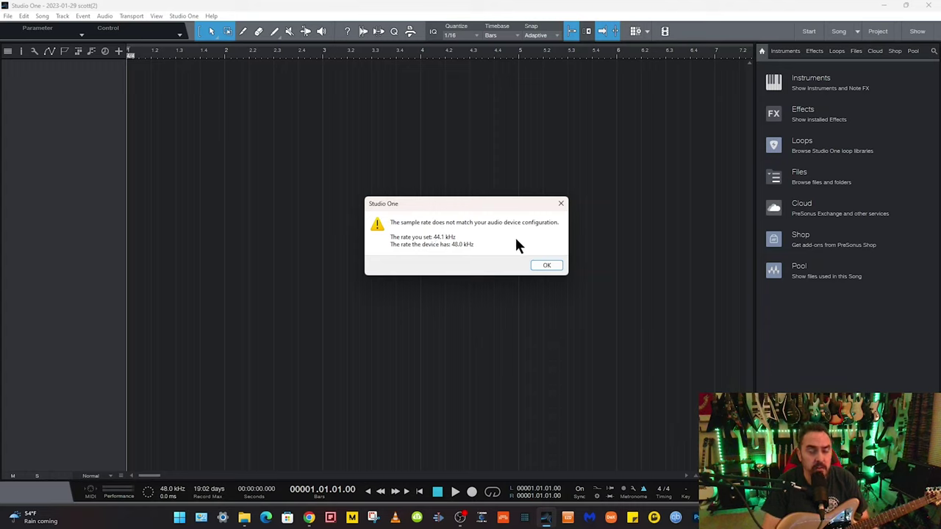
left_click(547, 268)
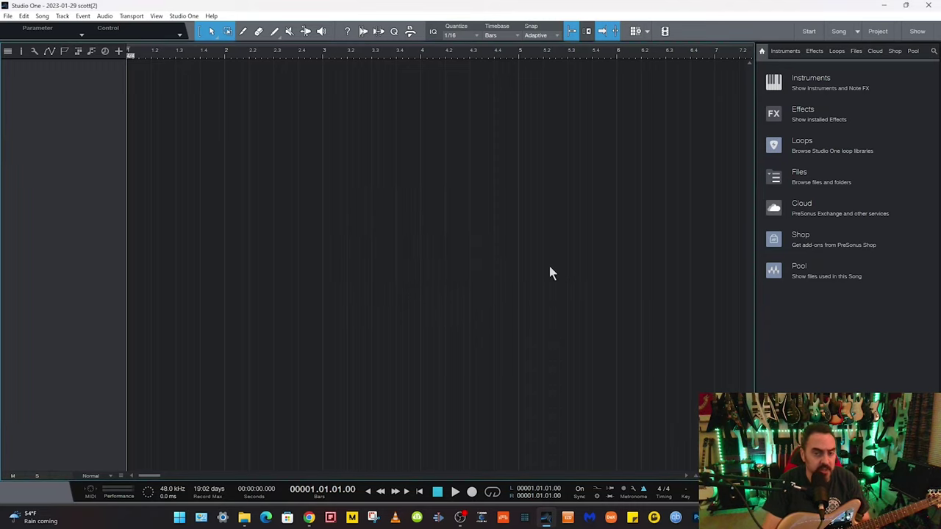
- Create another empty song, 2023-01-29 scott(4), at a 48.0 kHz sample rate and 24 Bit
left_click(9, 16)
mouse_move(24, 15)
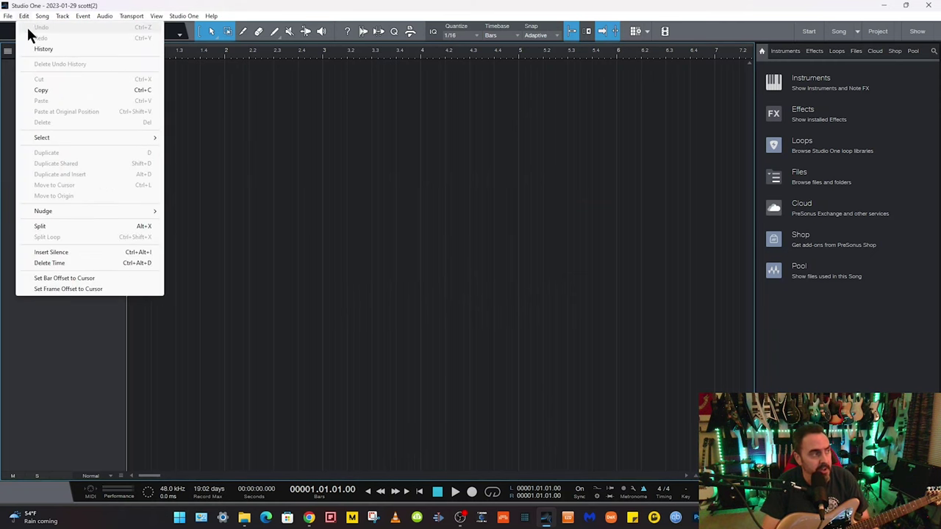
left_click(17, 30)
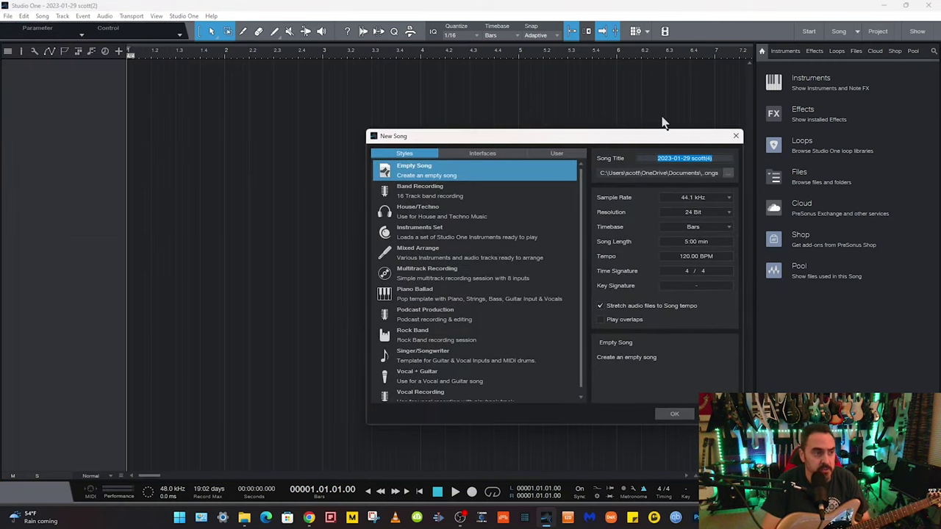
left_click(705, 198)
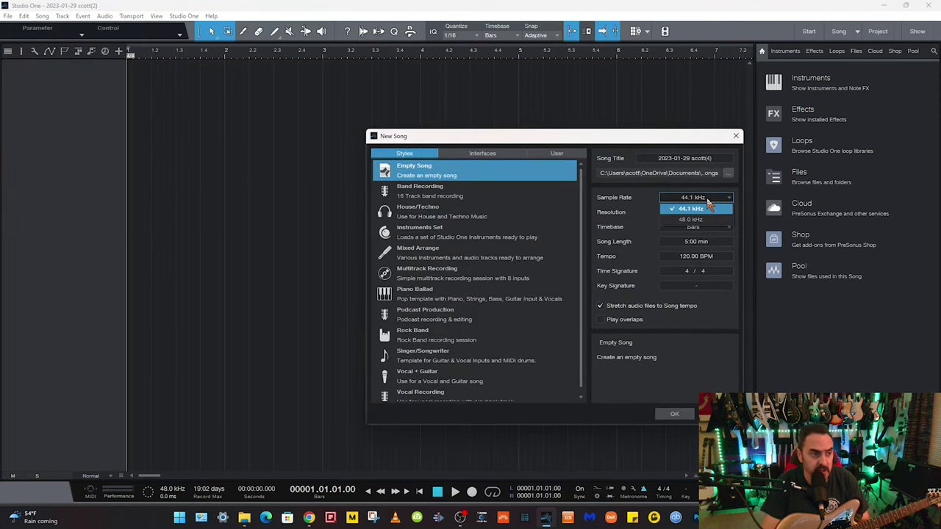
left_click(712, 222)
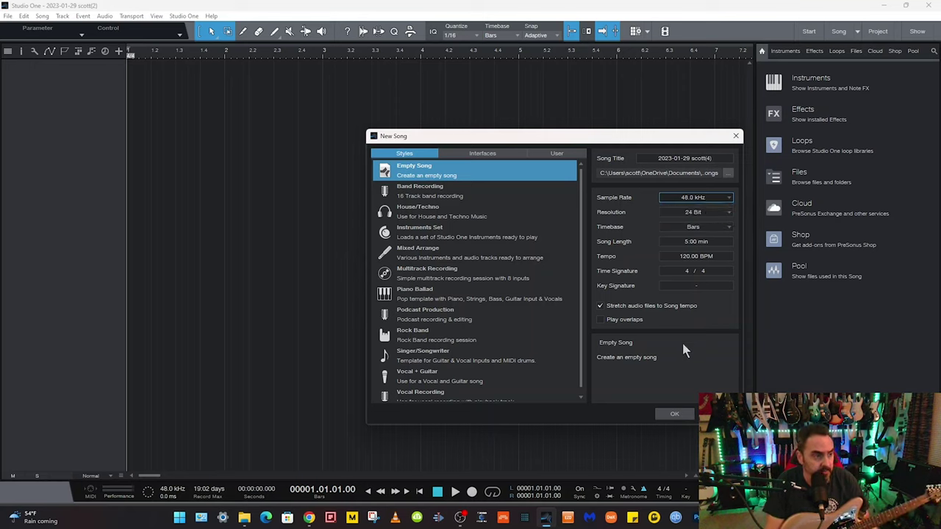
left_click(675, 416)
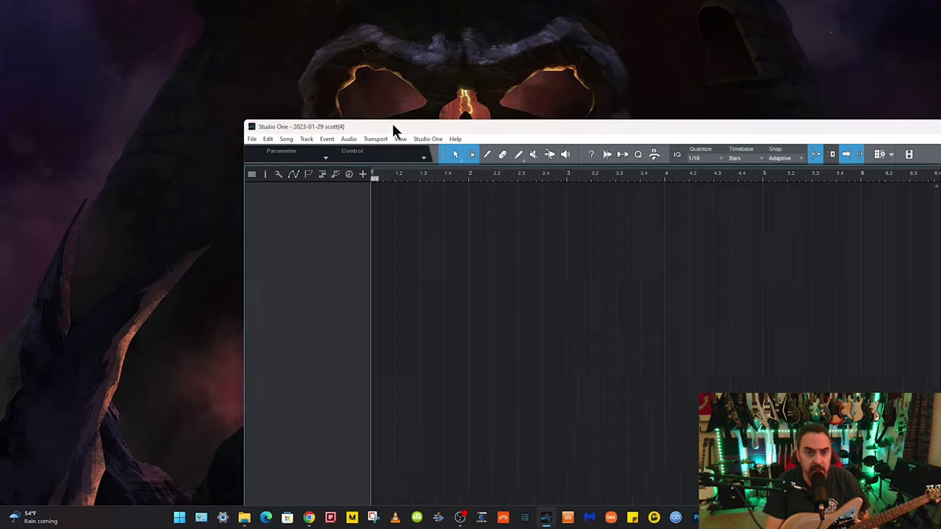
left_click_drag(392, 126, 481, 147)
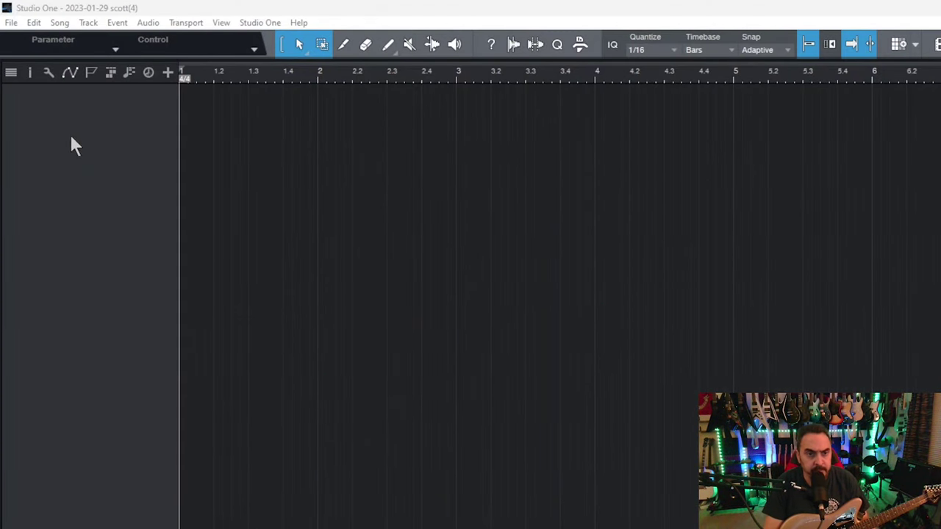
- Add a mono audio track, Track 1, and toggle its Mute on and off
right_click(72, 138)
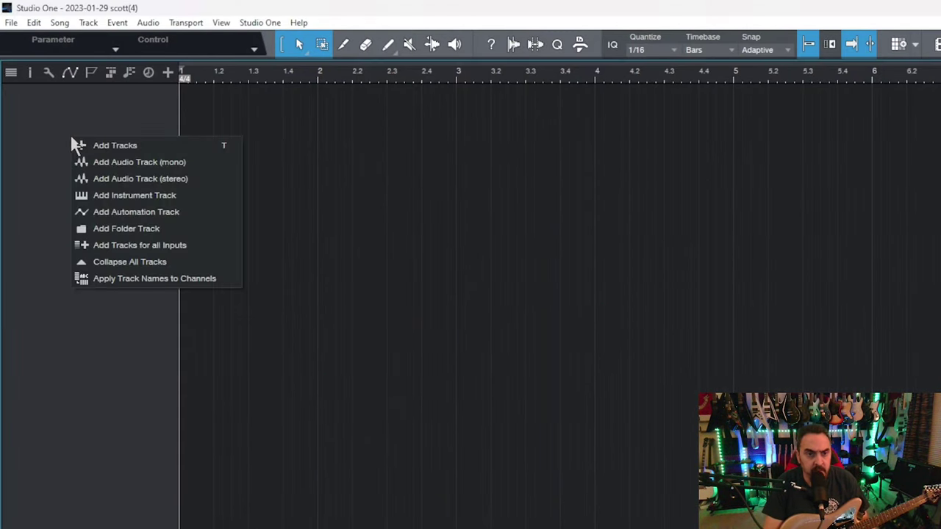
left_click(112, 167)
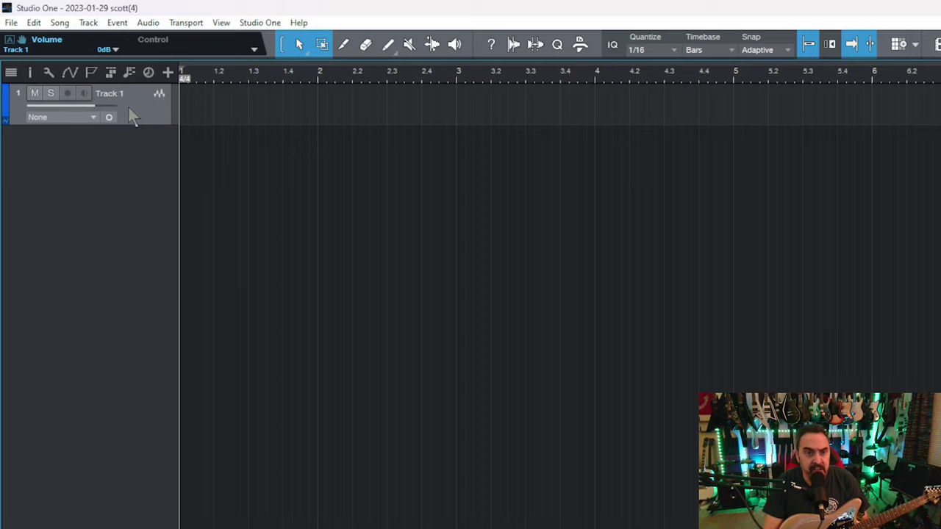
left_click(35, 94)
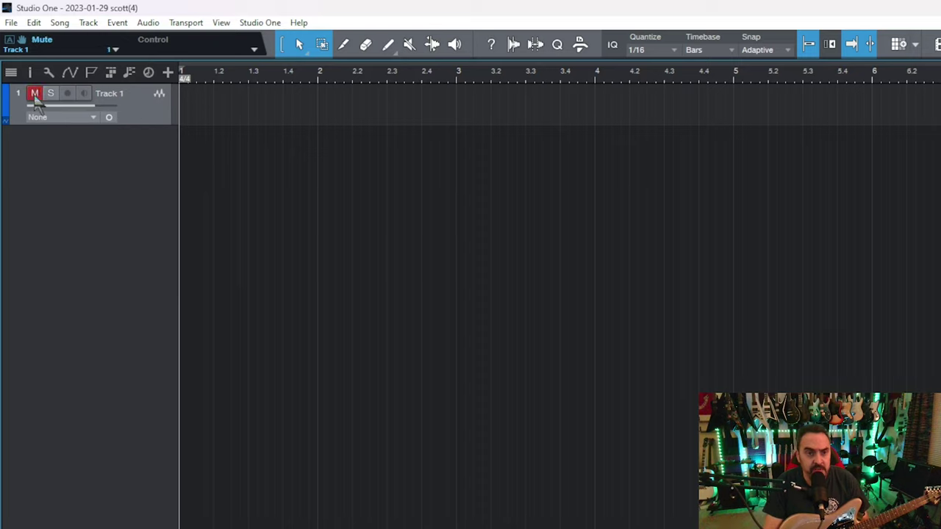
left_click(35, 94)
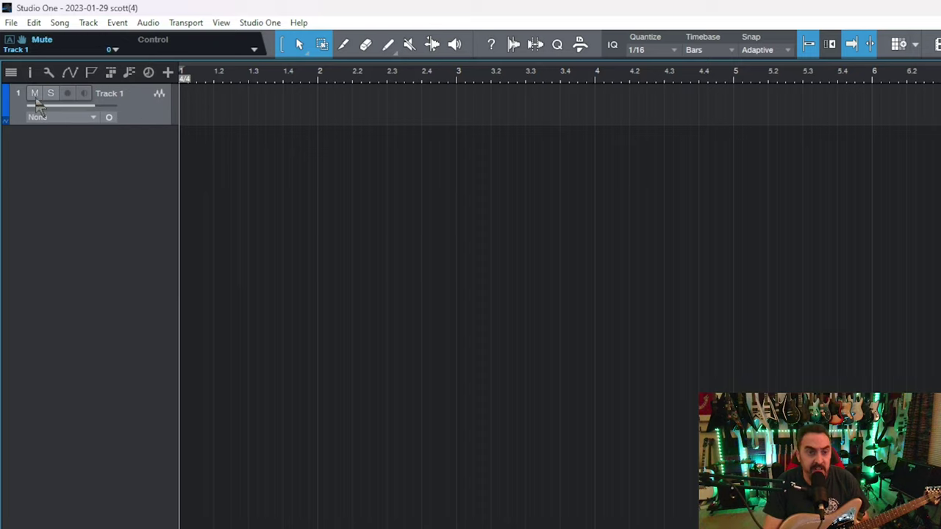
- Add a mono Input 1 from the Positive Grid device's IN 1 in the song's Audio I/O Setup
left_click(84, 120)
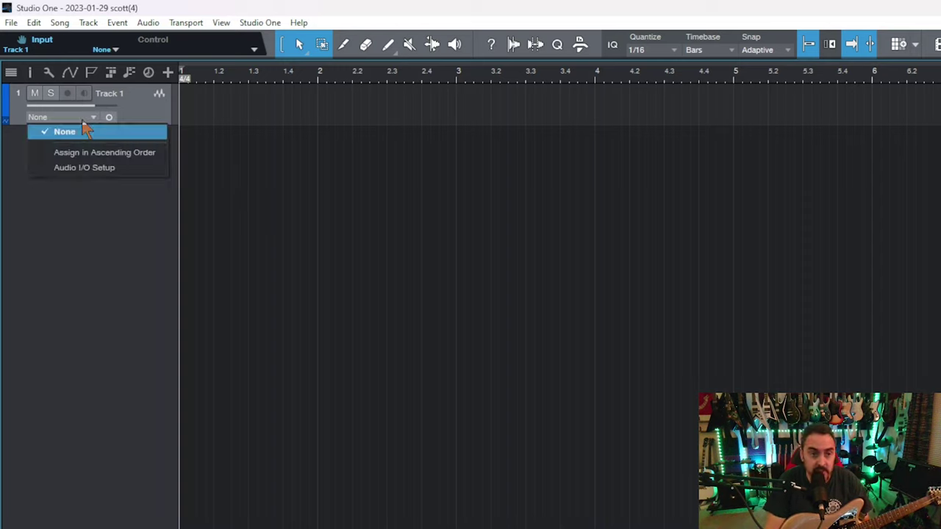
left_click(100, 177)
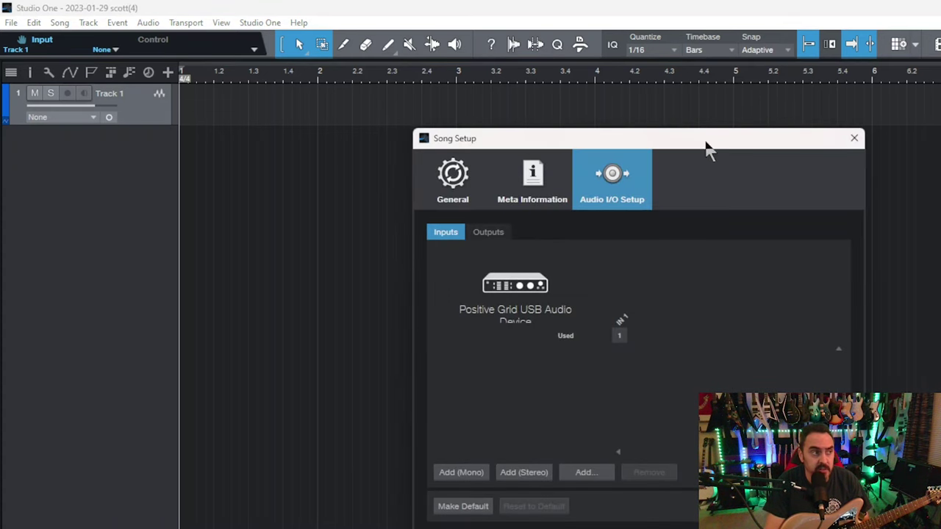
left_click_drag(707, 143, 478, 66)
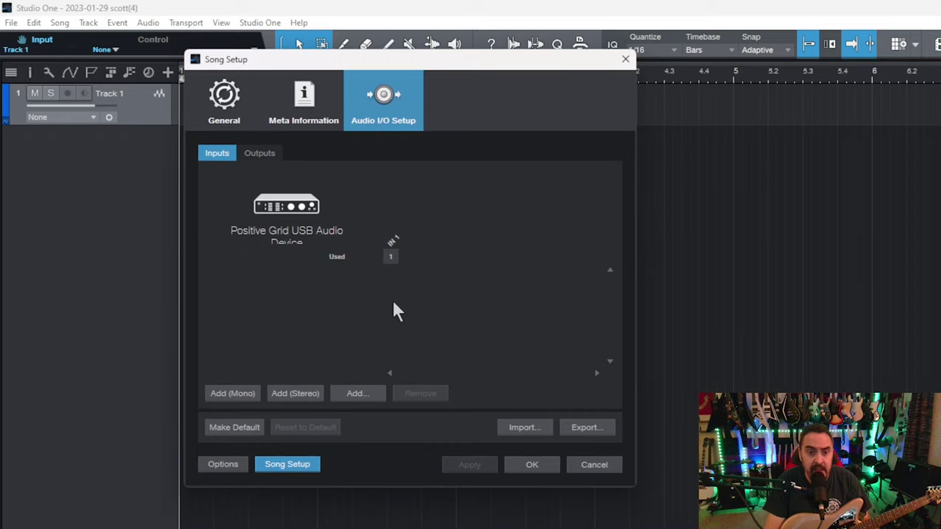
left_click(259, 155)
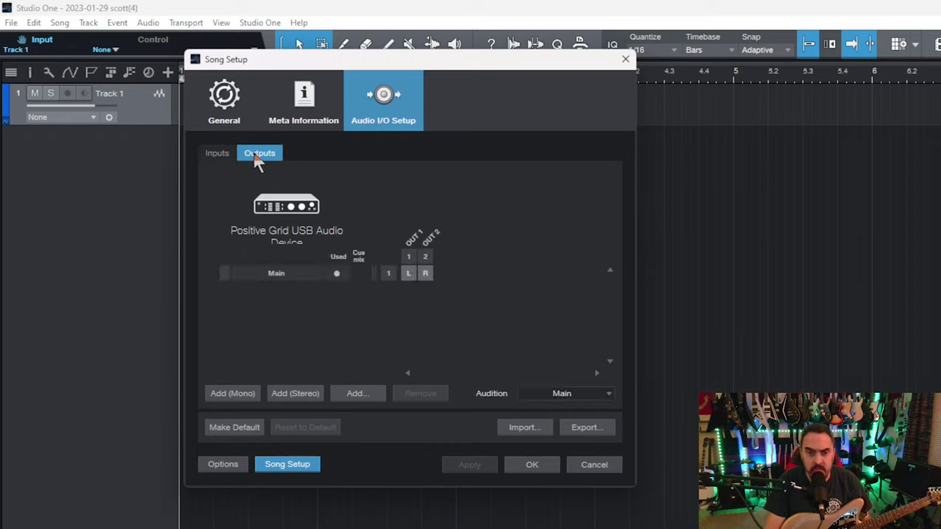
left_click(218, 154)
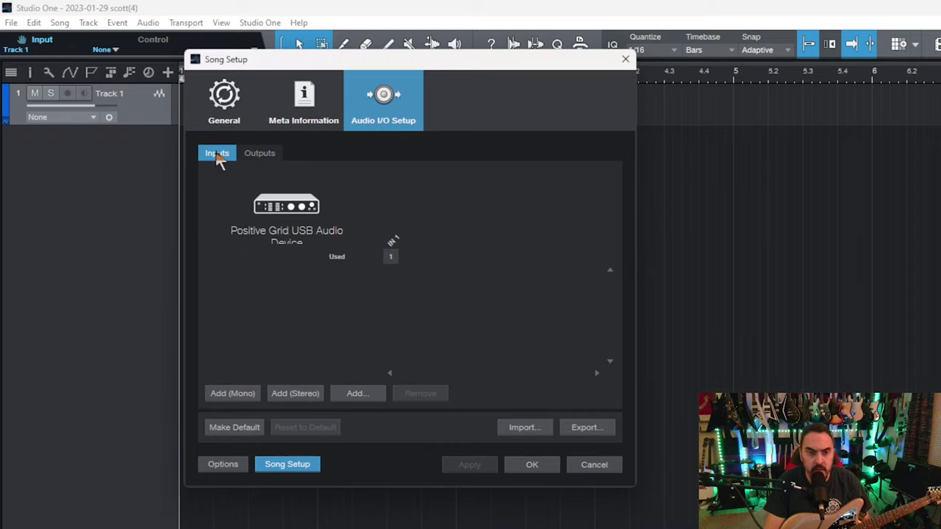
left_click(234, 397)
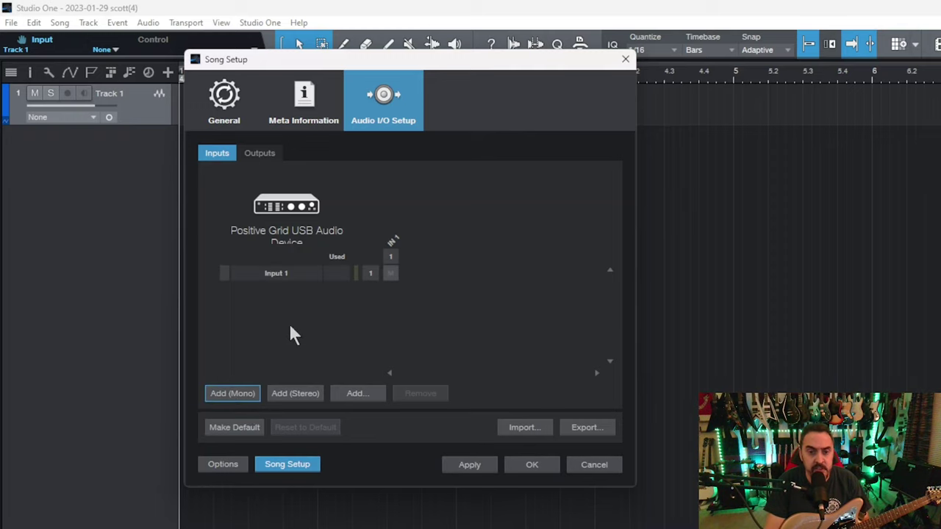
left_click(530, 470)
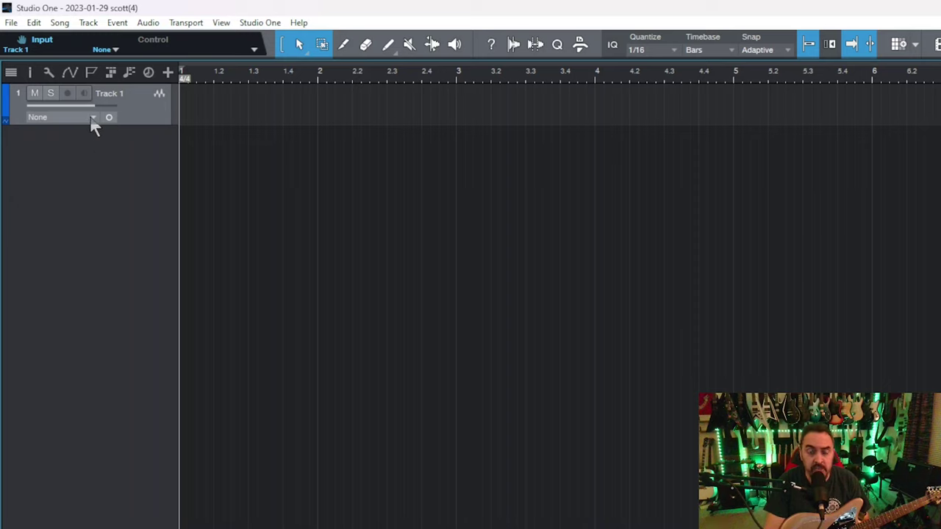
- Set Track 1's input to Input 1 and arm it for recording
left_click(93, 119)
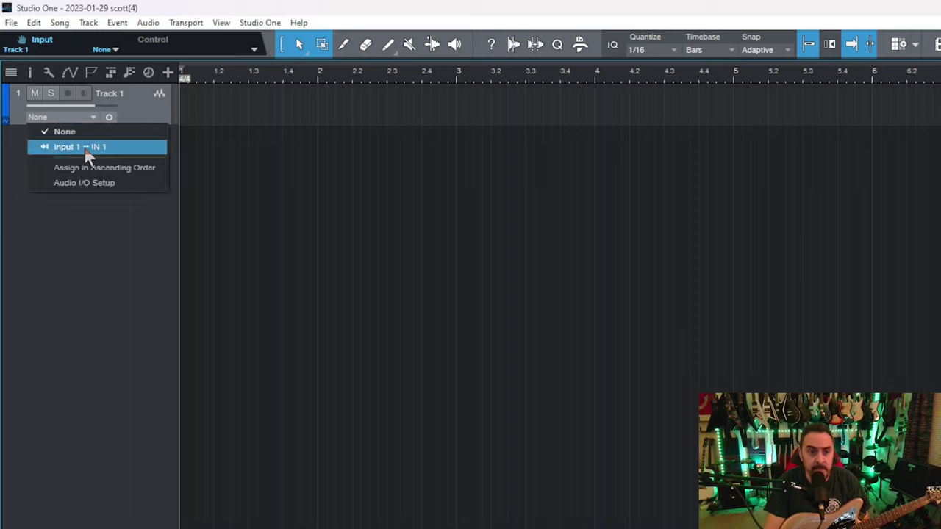
left_click(85, 149)
left_click(67, 94)
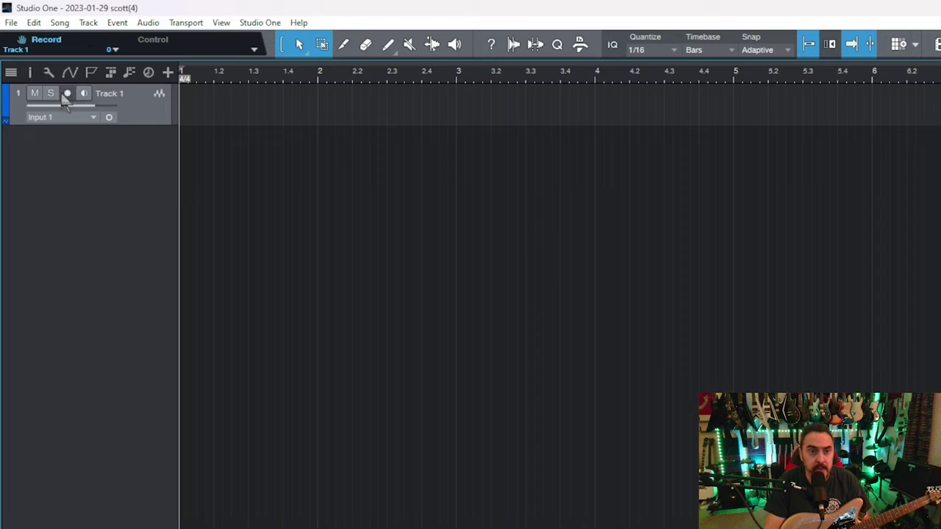
left_click(66, 94)
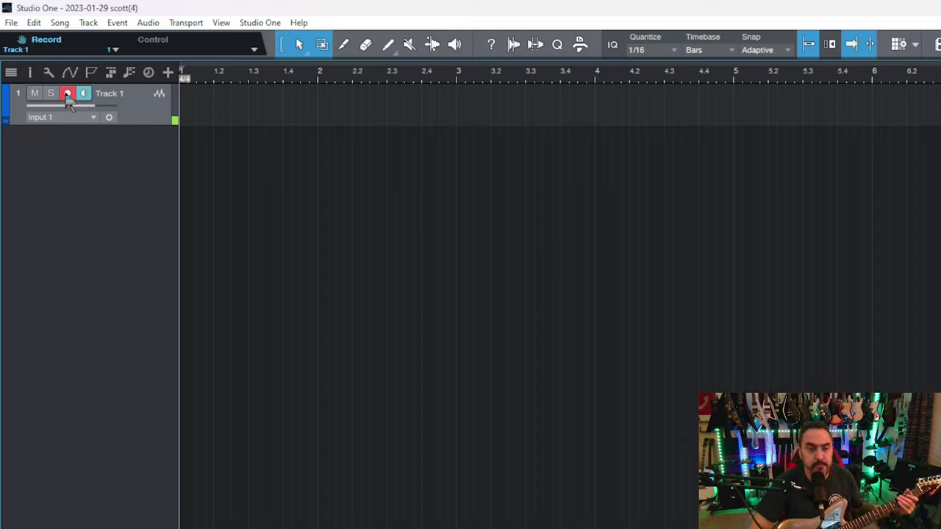
- Record a guitar take on Track 1 ending near bar 4.2
left_click(67, 95)
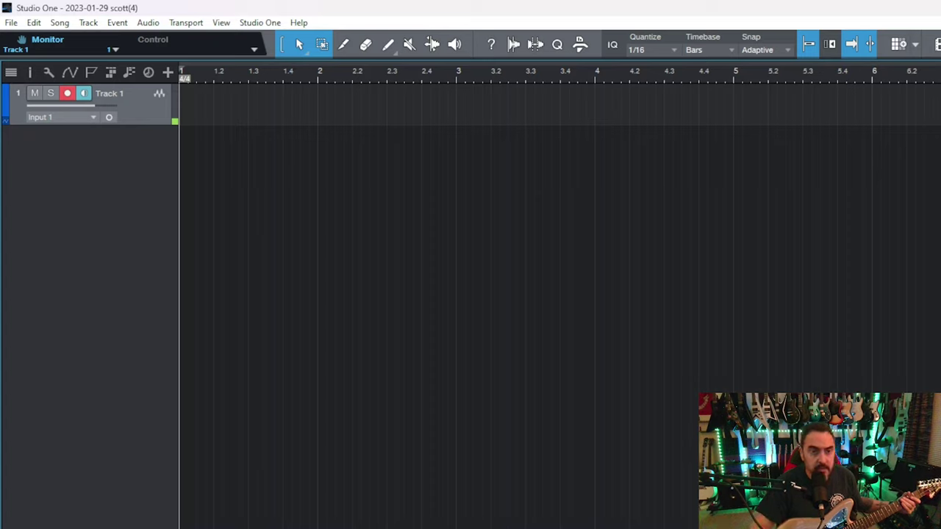
key("KP_Multiply")
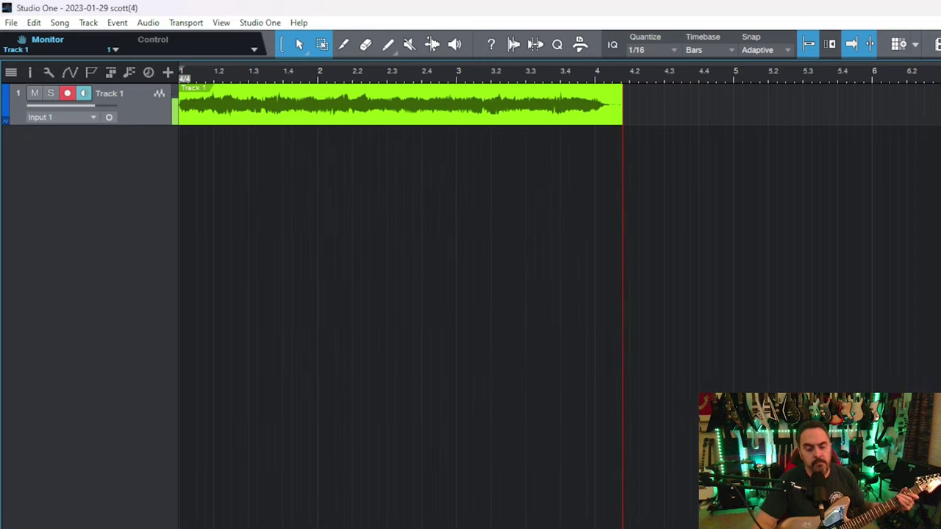
key("space")
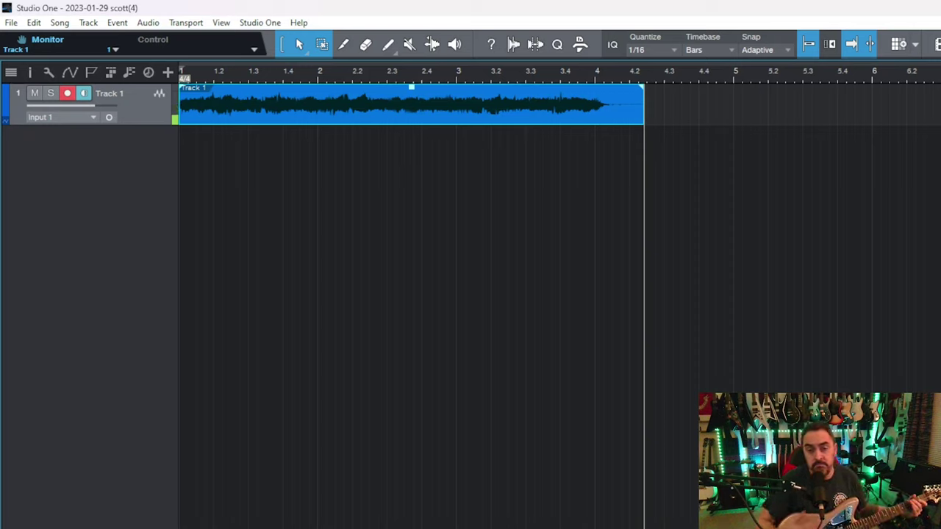